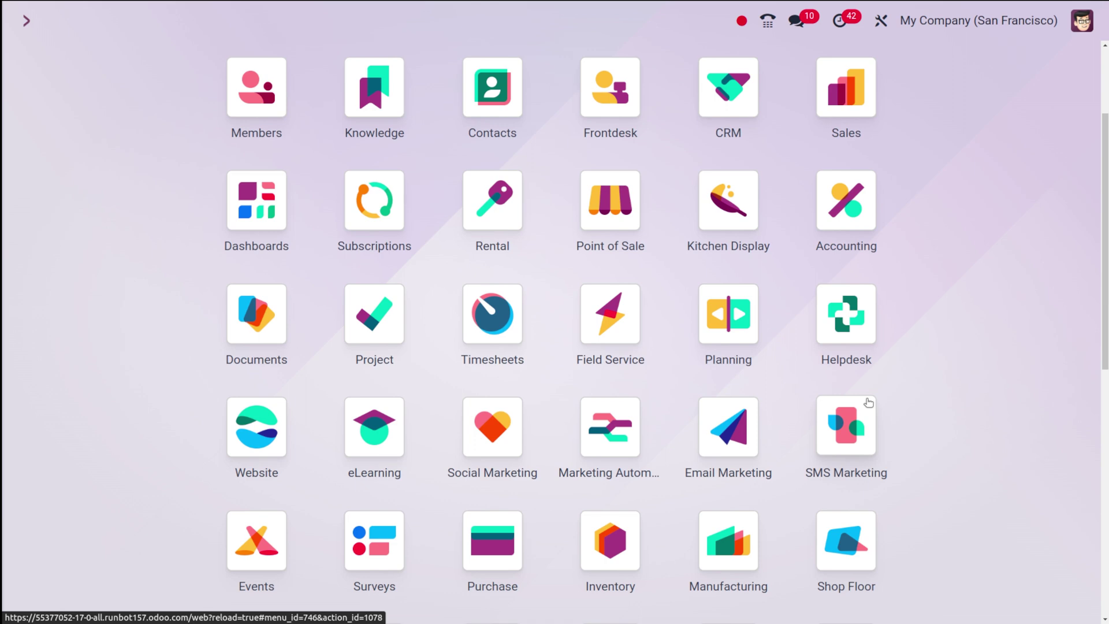
text(p)
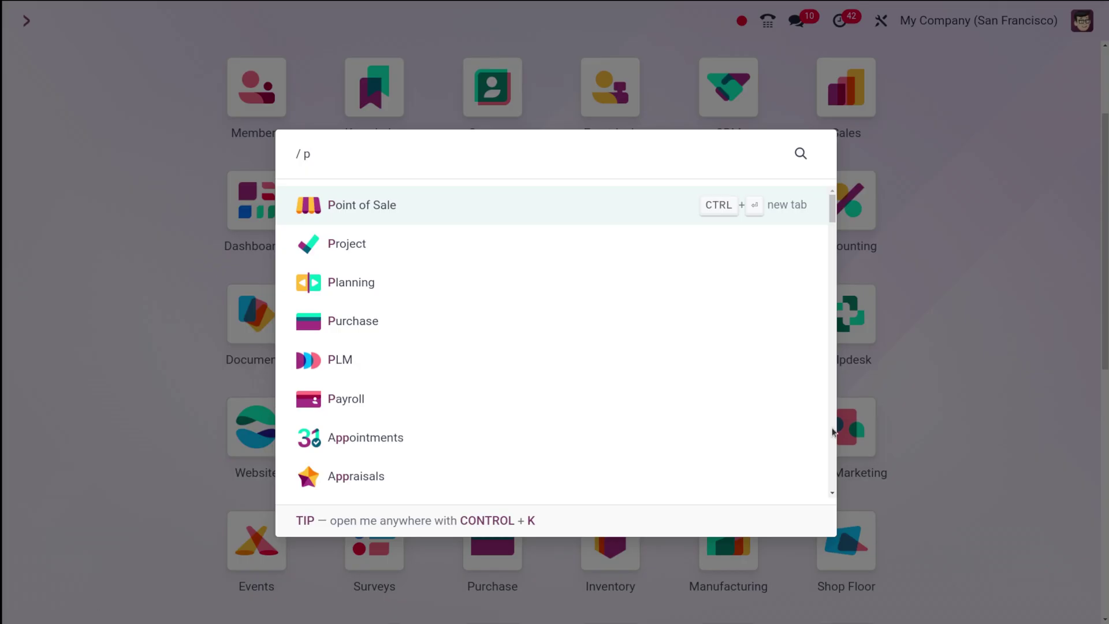
text(u)
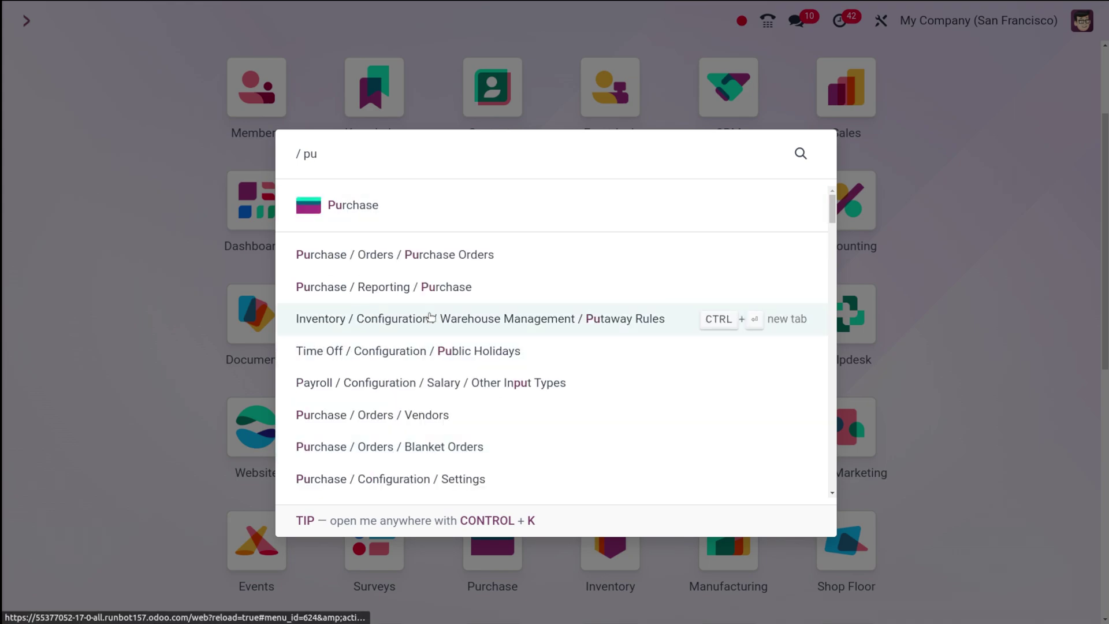
Launch the Purchase app from the command palette.
click(454, 206)
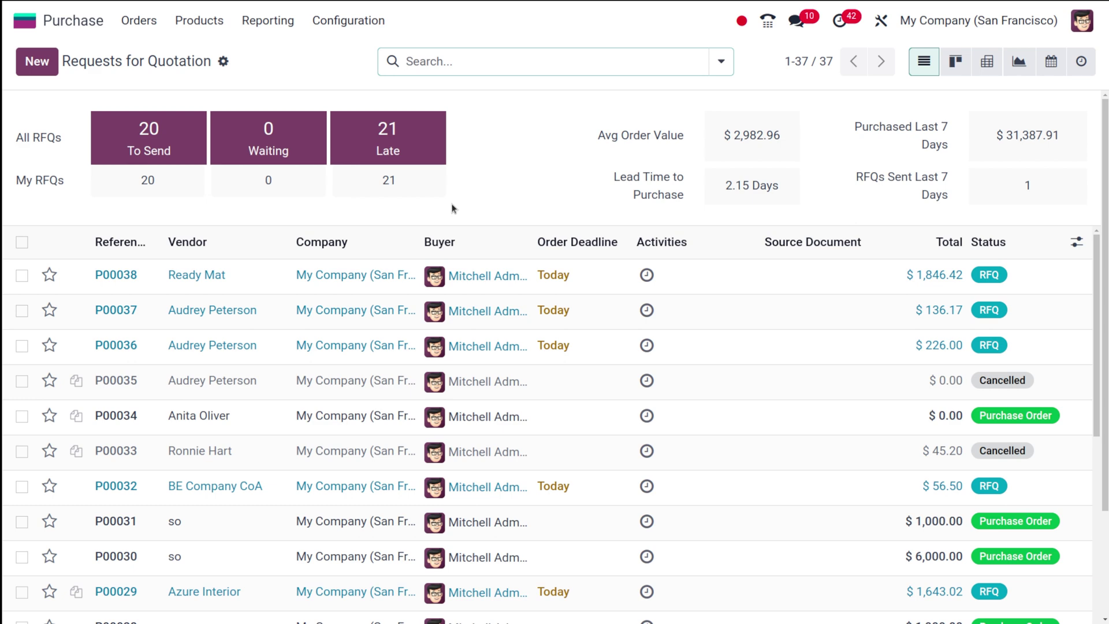
Go to the Purchase settings via Configuration, where Lock Confirmed Orders is enabled.
click(348, 20)
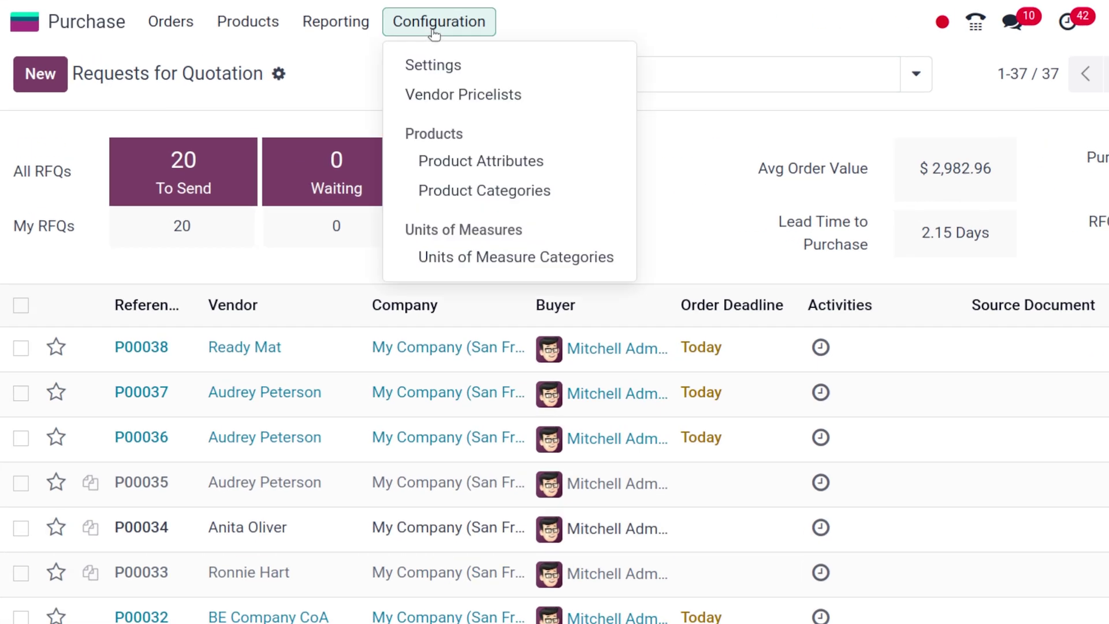
click(427, 62)
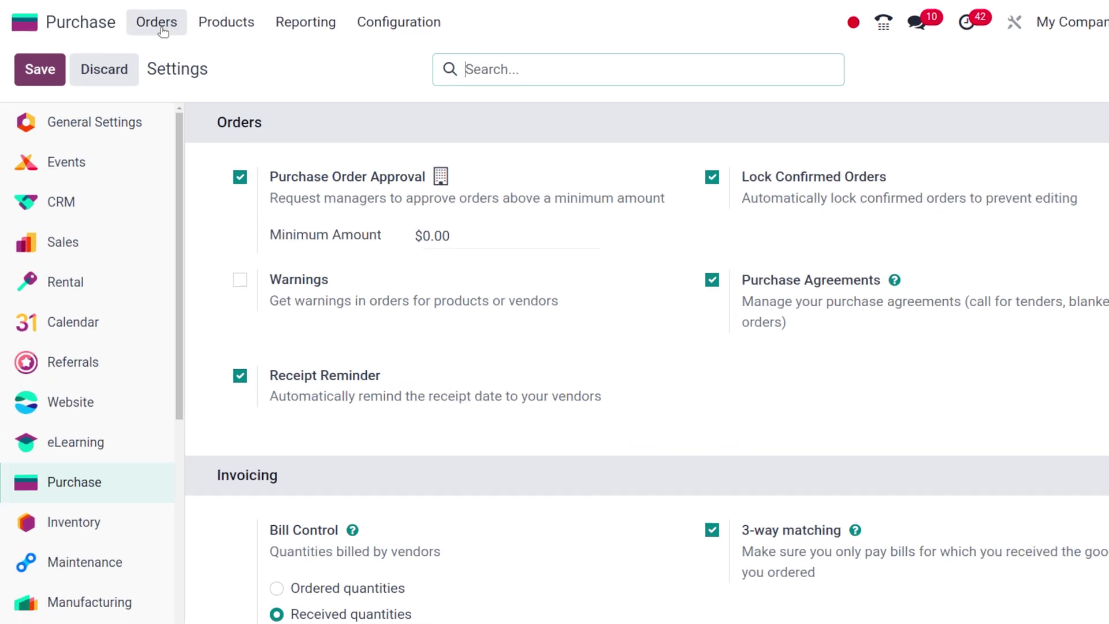
Start a new request for quotation with Ready Mat as the vendor.
click(139, 20)
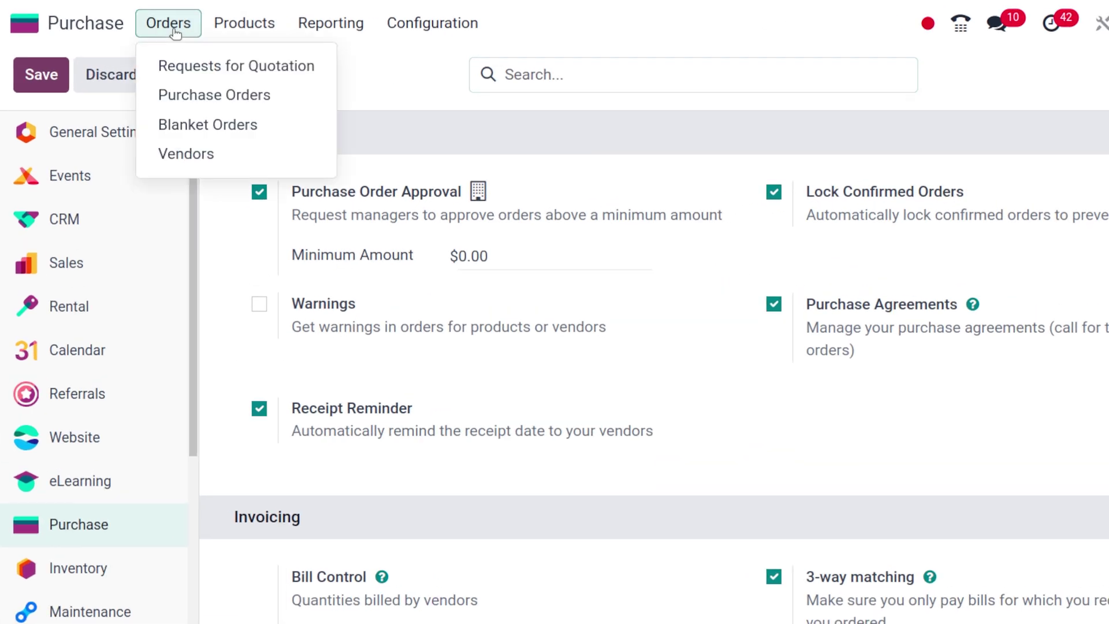
click(205, 67)
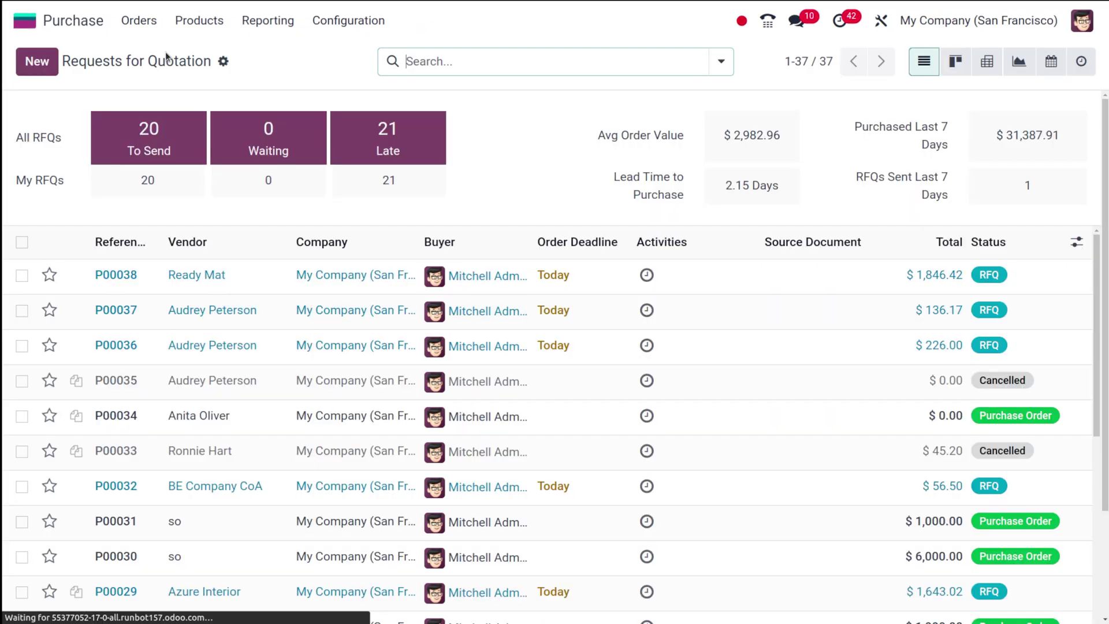
click(37, 61)
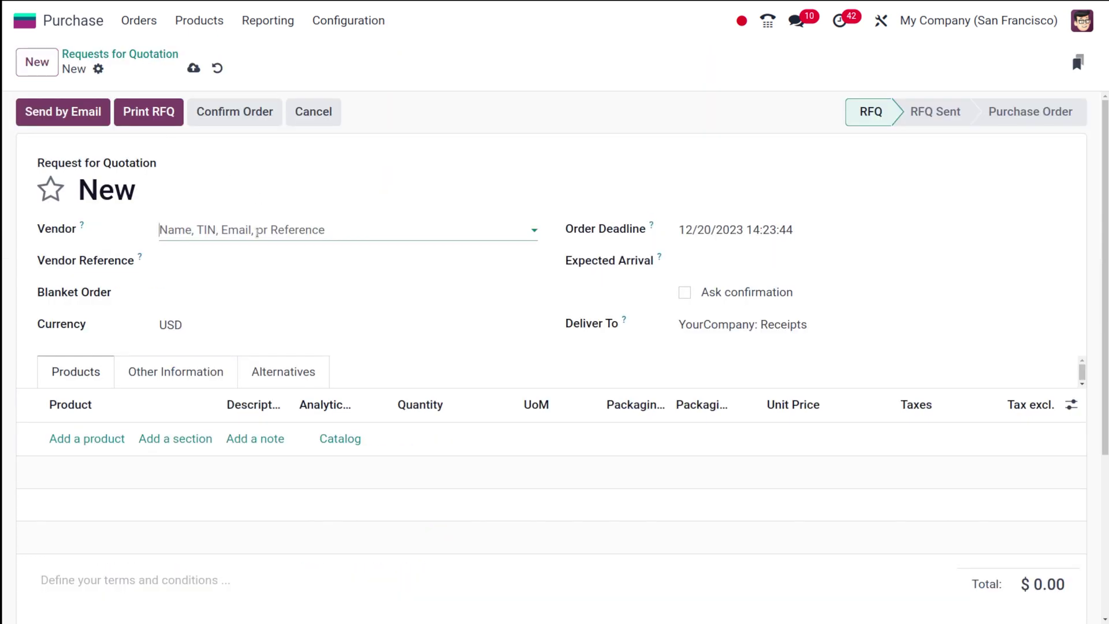
click(258, 231)
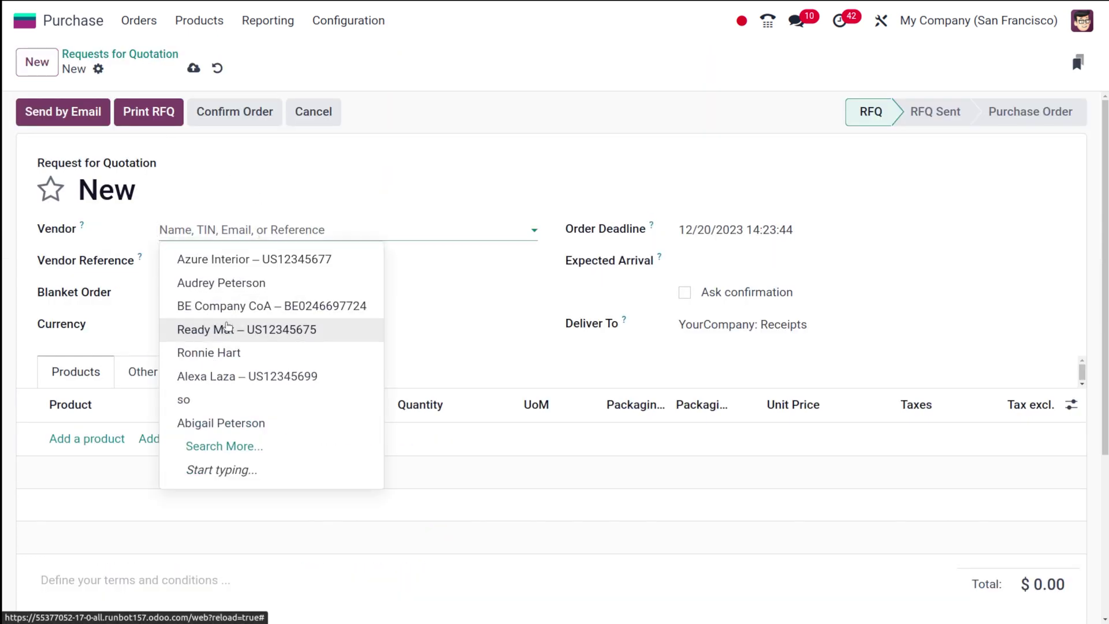
click(227, 328)
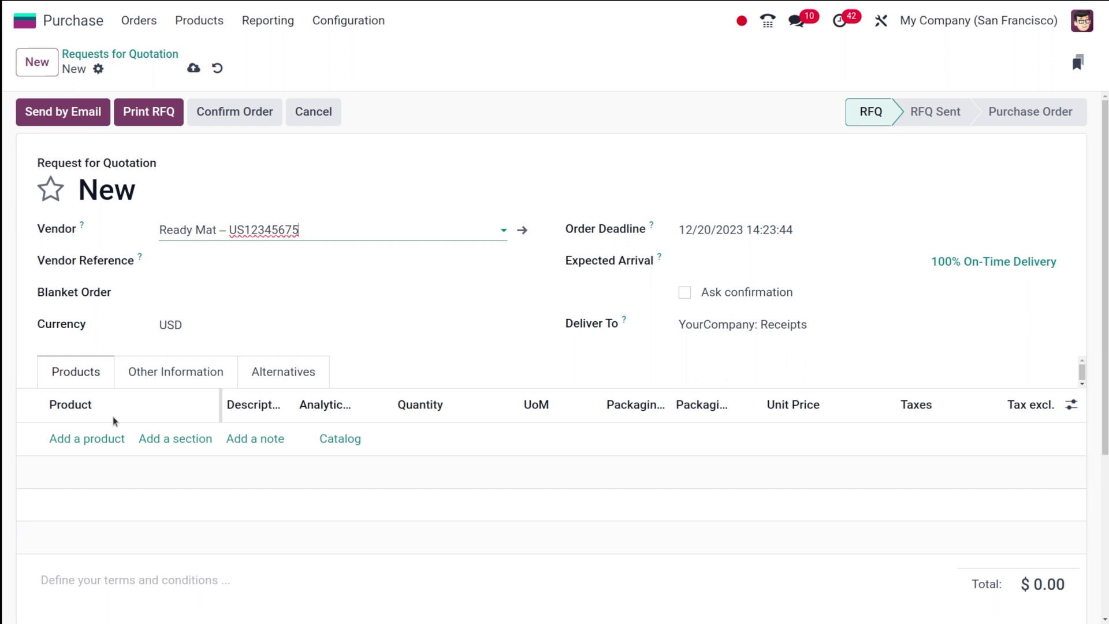
Add a product line for [FURN_6666] Acoustic Bloc Screens and bring up its analytic distribution.
click(67, 443)
click(68, 444)
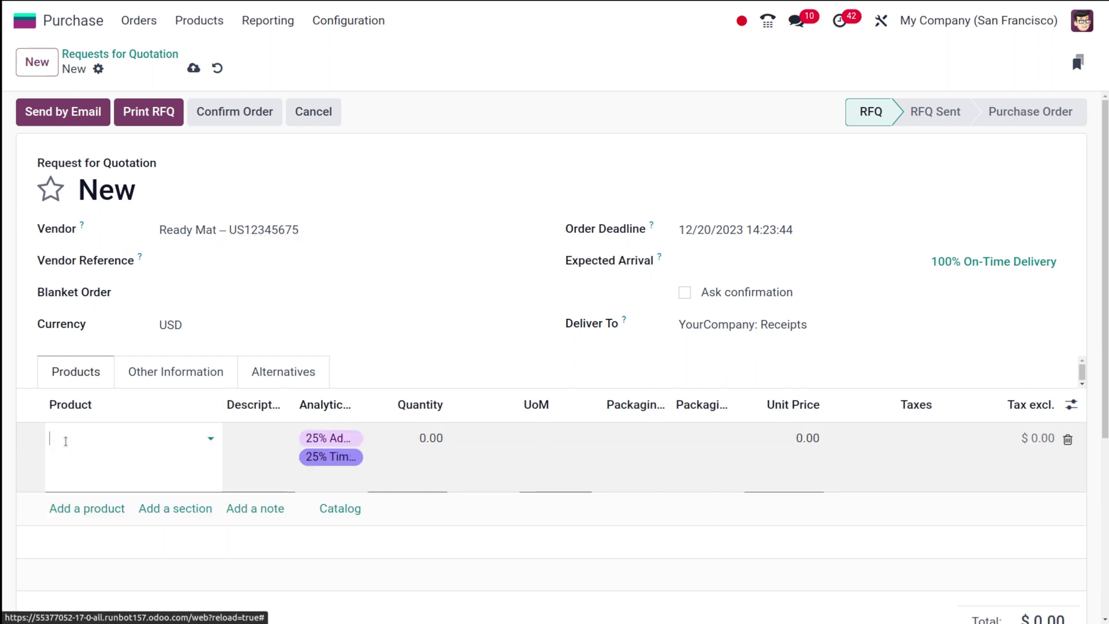
click(172, 269)
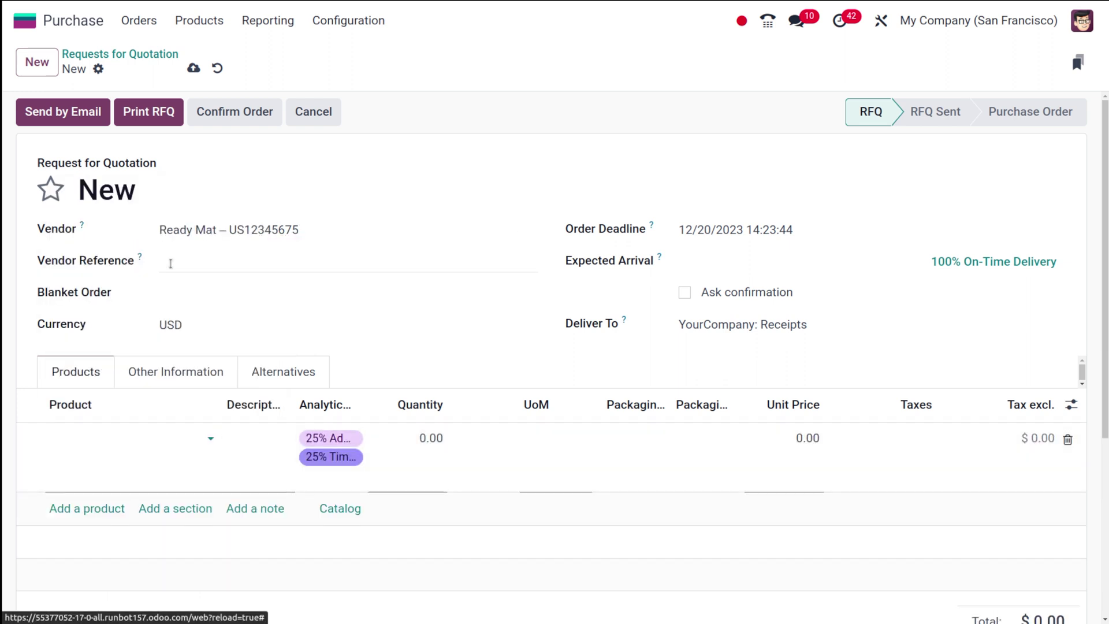
click(336, 452)
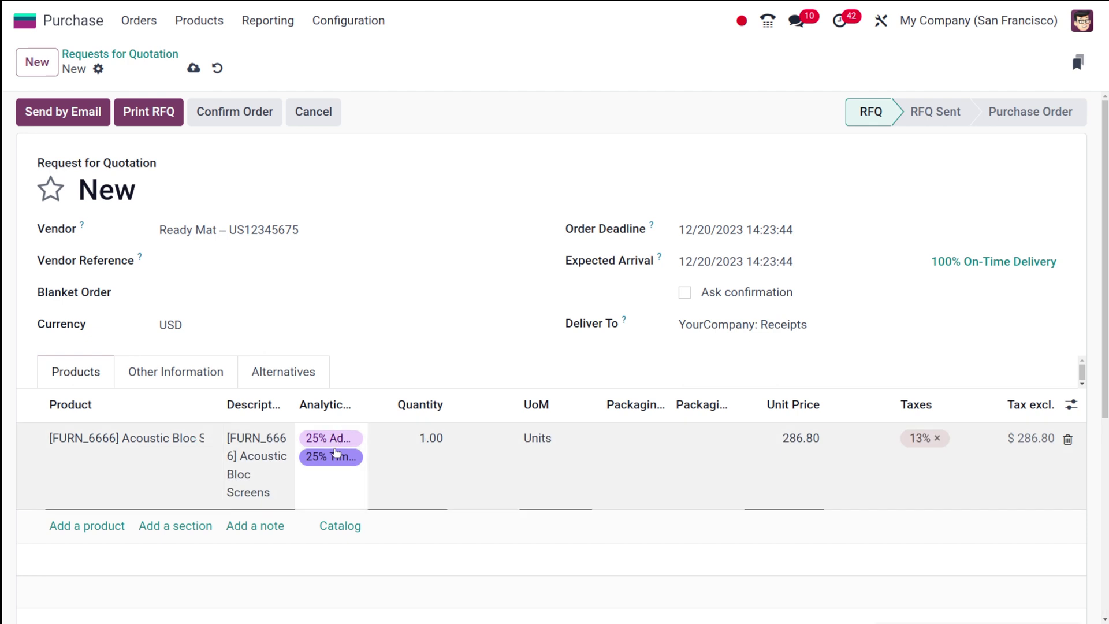
Assign all three analytic distribution rows to the Delta PC - Ready Mat project, totalling 100%.
click(384, 296)
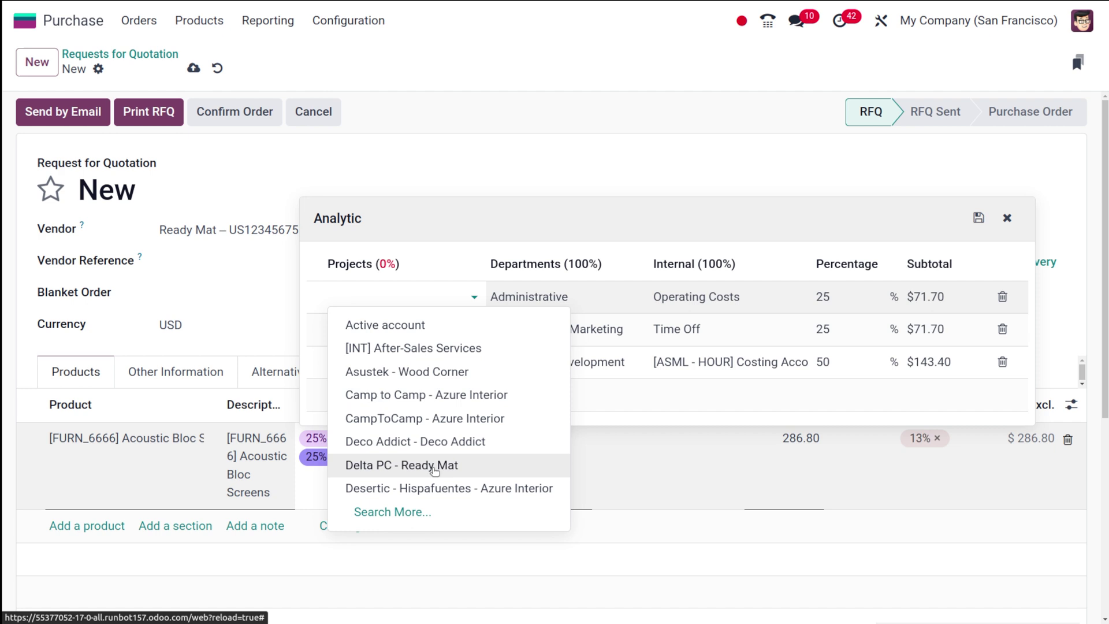
click(434, 465)
click(385, 328)
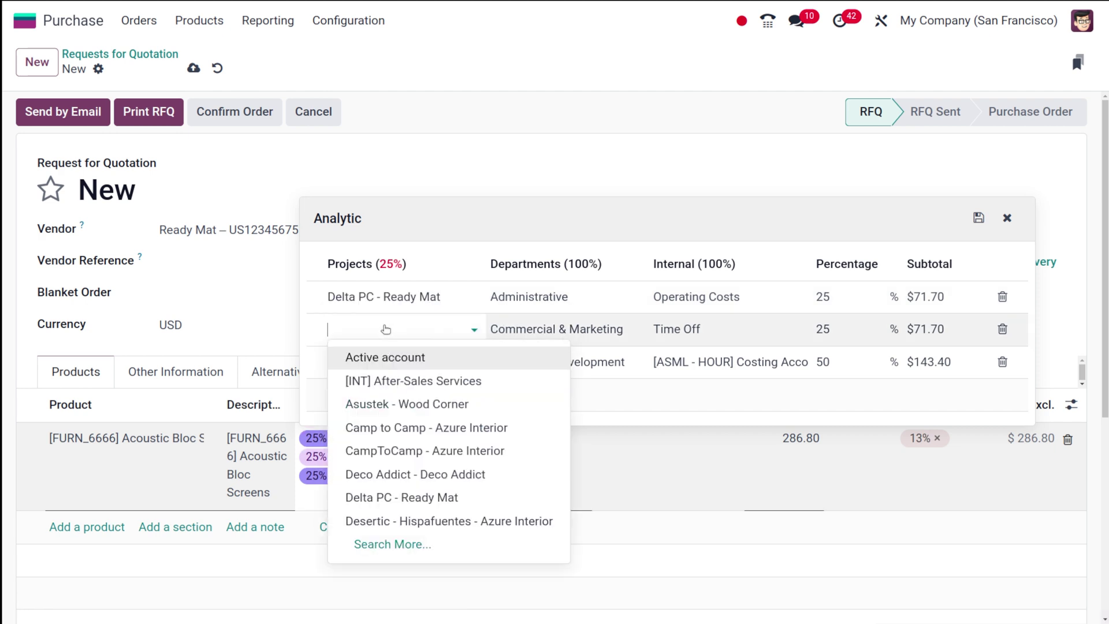
click(401, 498)
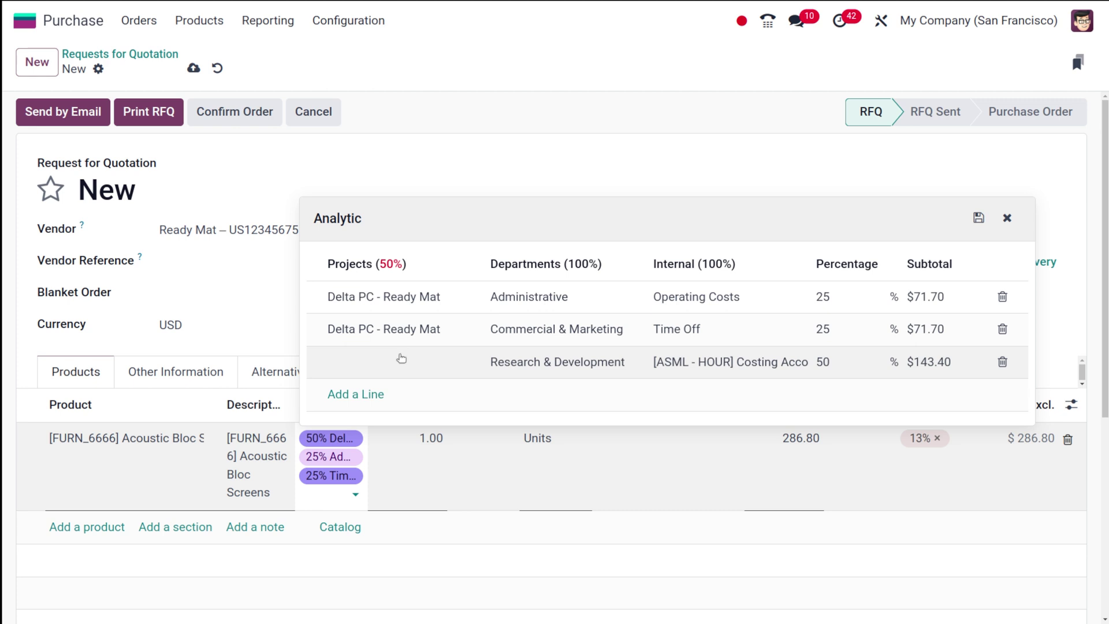
click(402, 359)
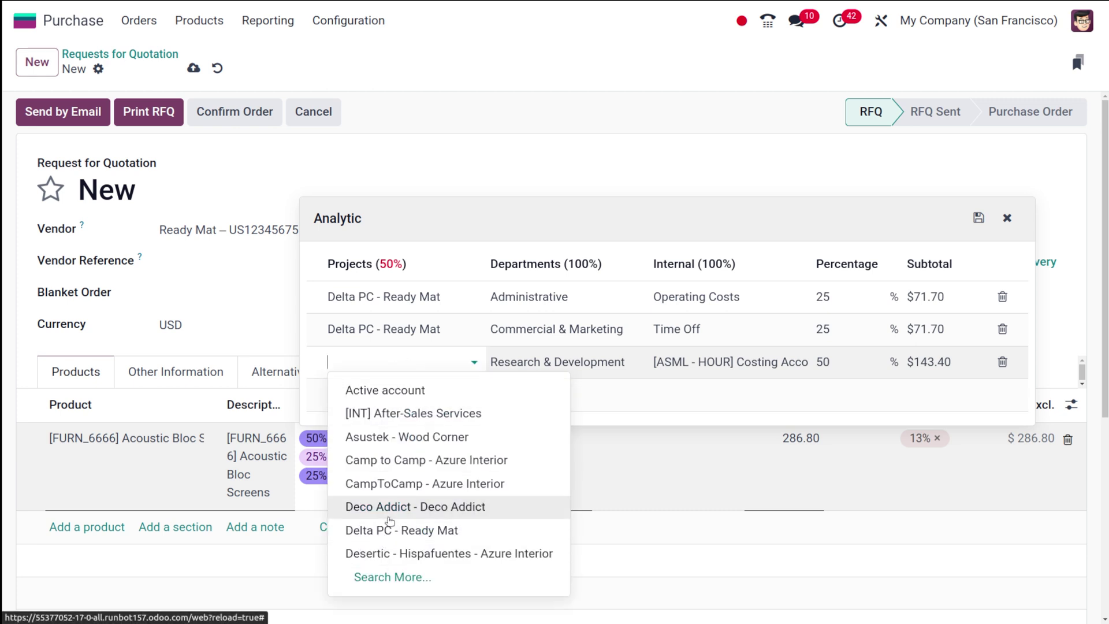
click(389, 517)
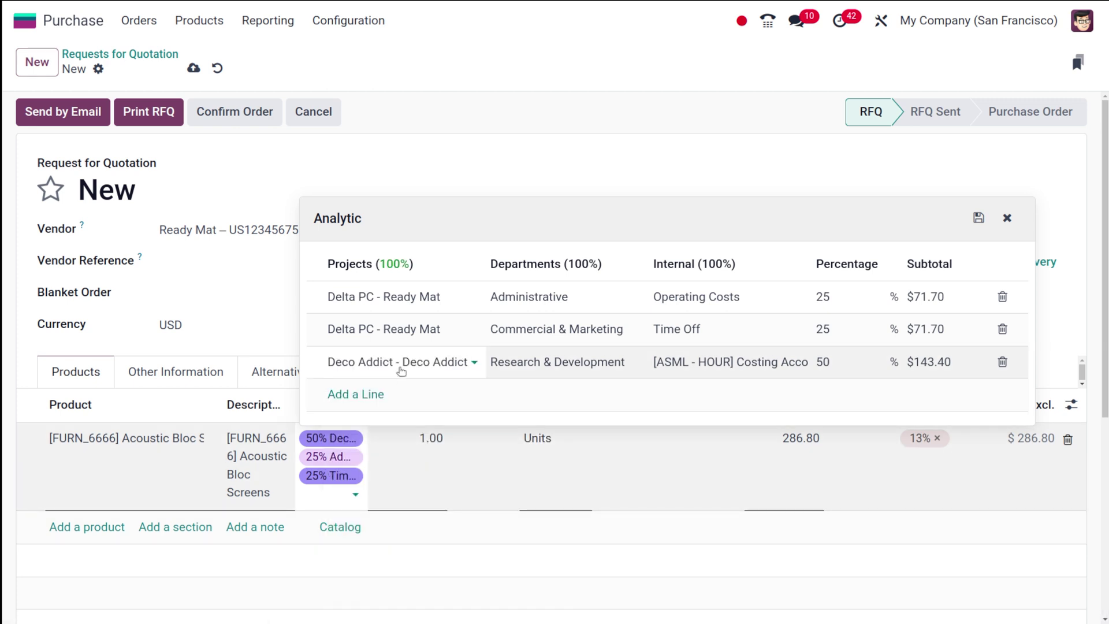
click(402, 367)
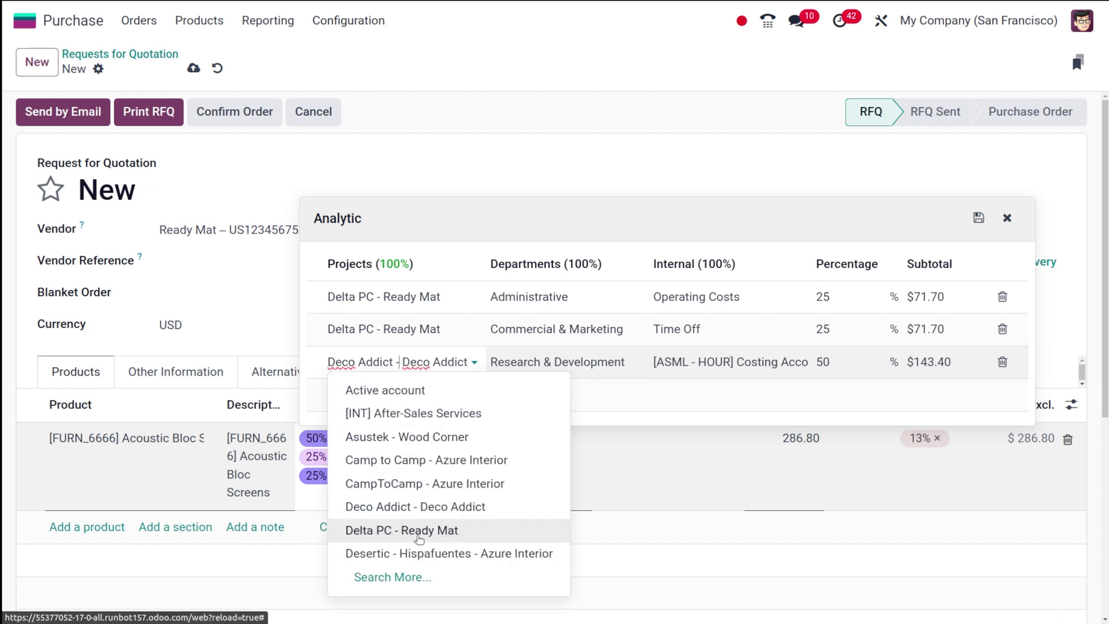
click(401, 529)
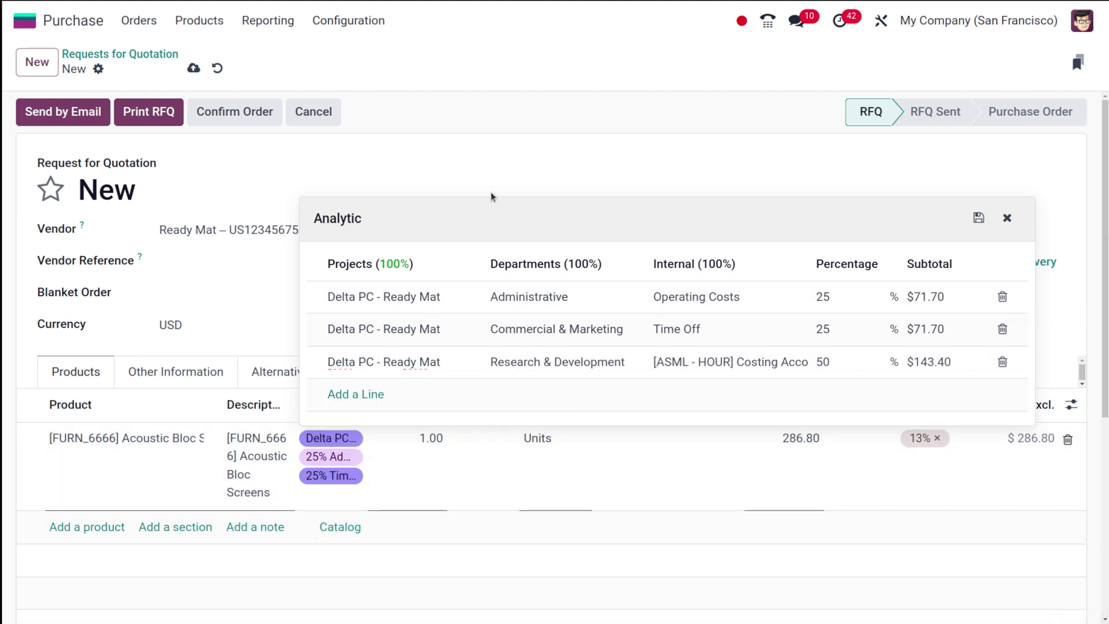
click(473, 165)
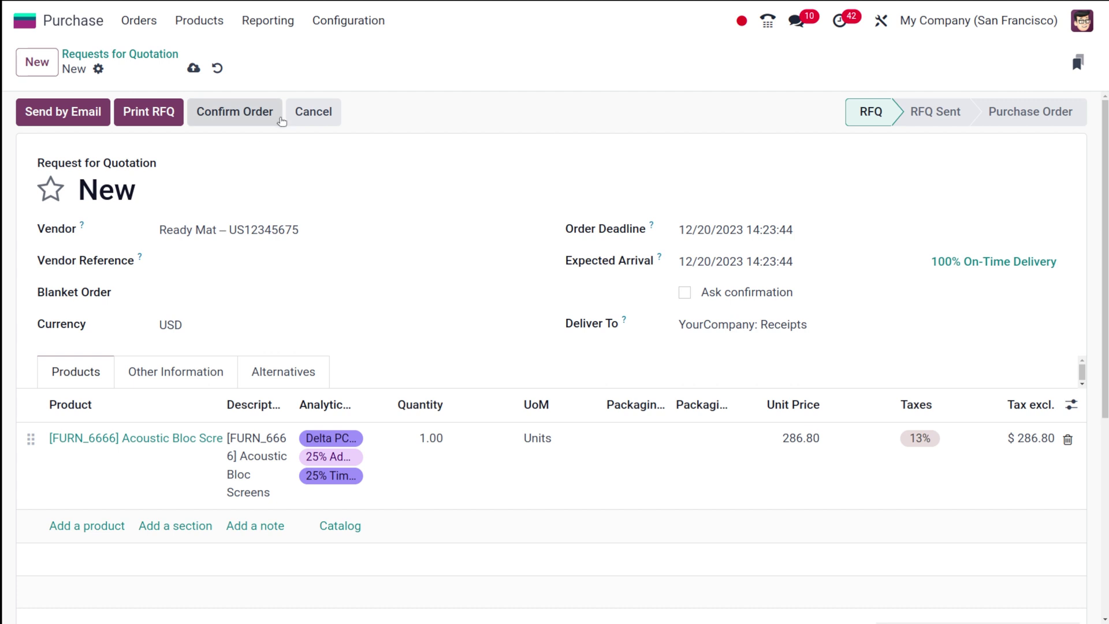
Confirm the RFQ as purchase order P00039 for Ready Mat.
click(249, 118)
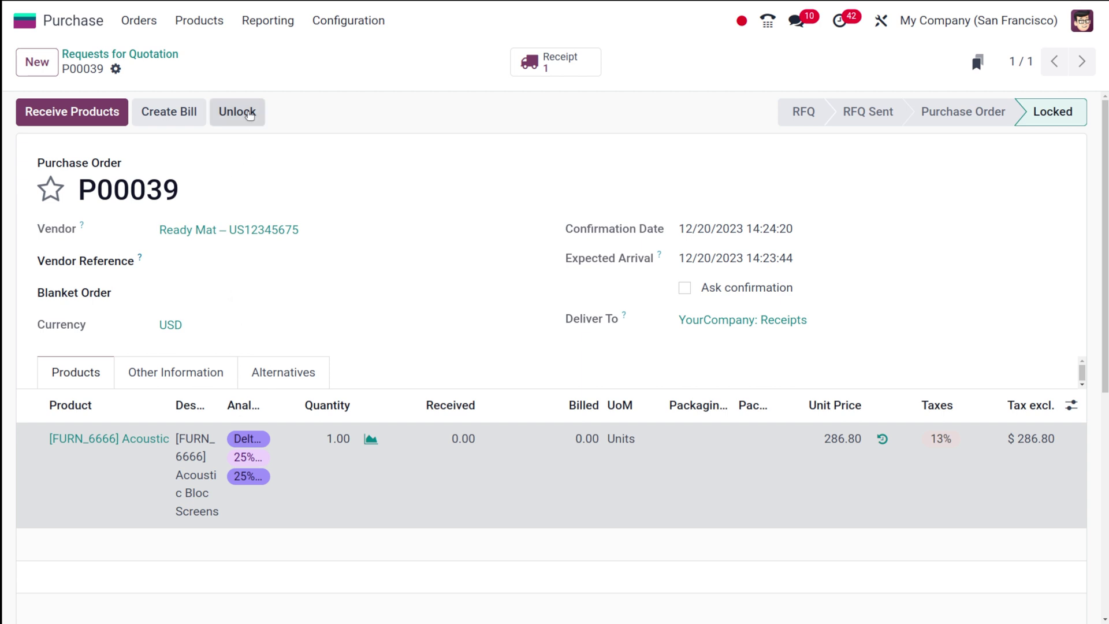
Unlock P00039 and start editing the product line quantity (still 1.00).
click(249, 114)
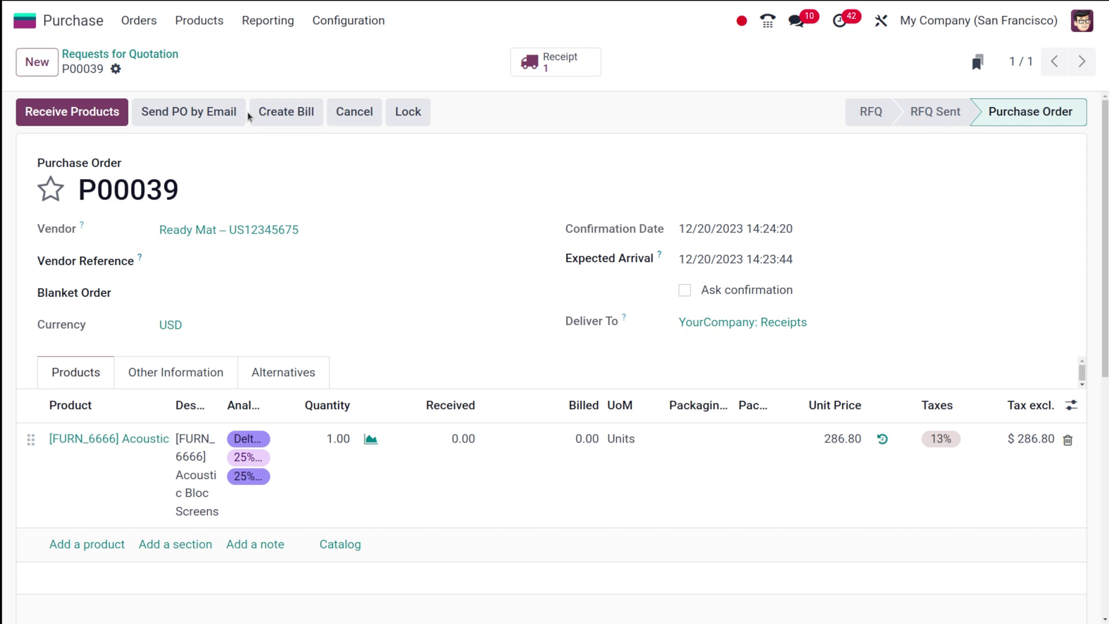
click(338, 438)
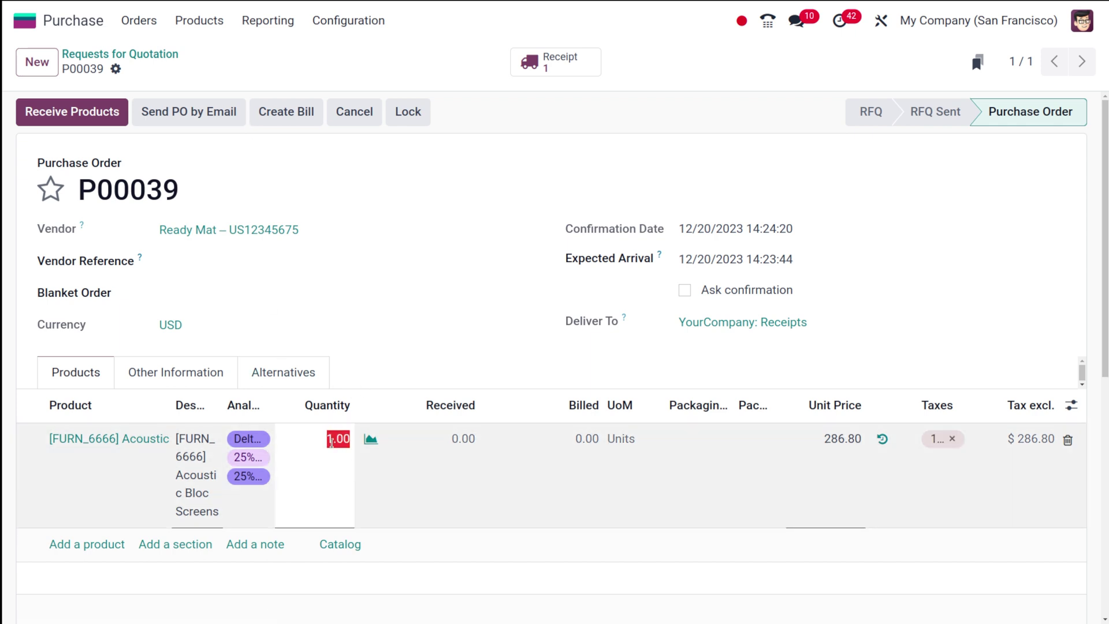
Lock purchase order P00039 again.
click(404, 116)
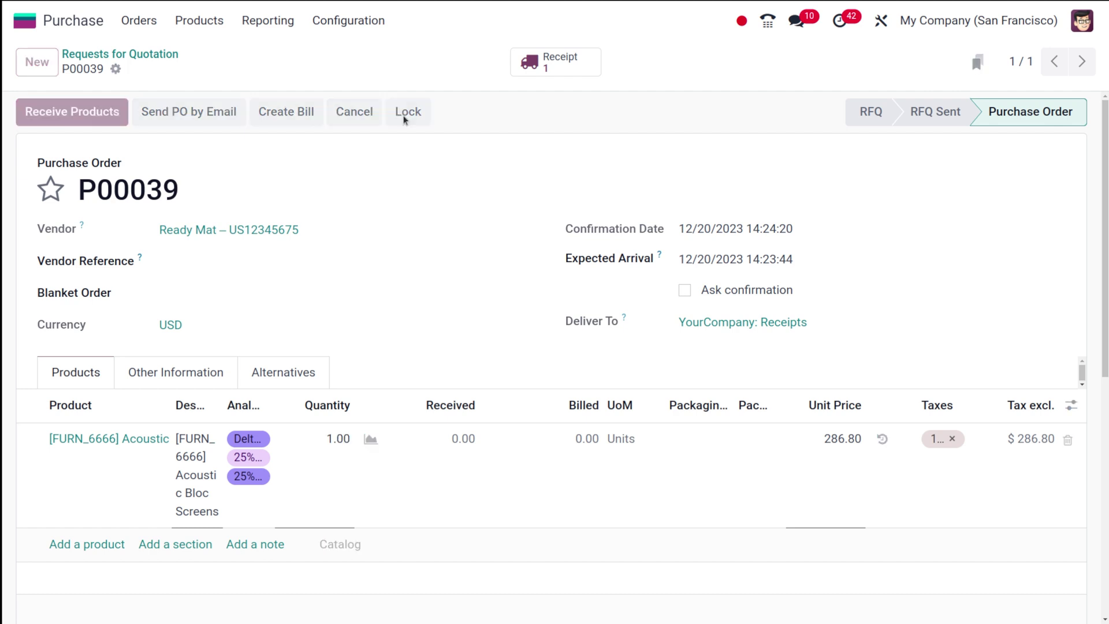